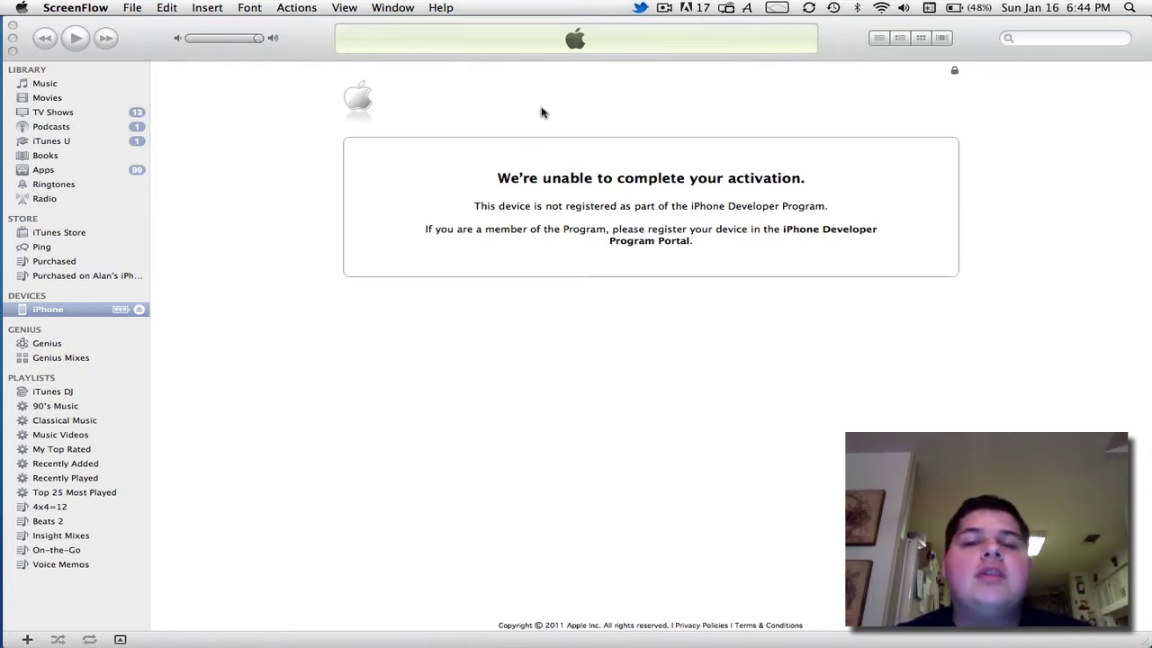
Open the Mac's detailed hardware report in System Profiler from the About This Mac information.
click(540, 112)
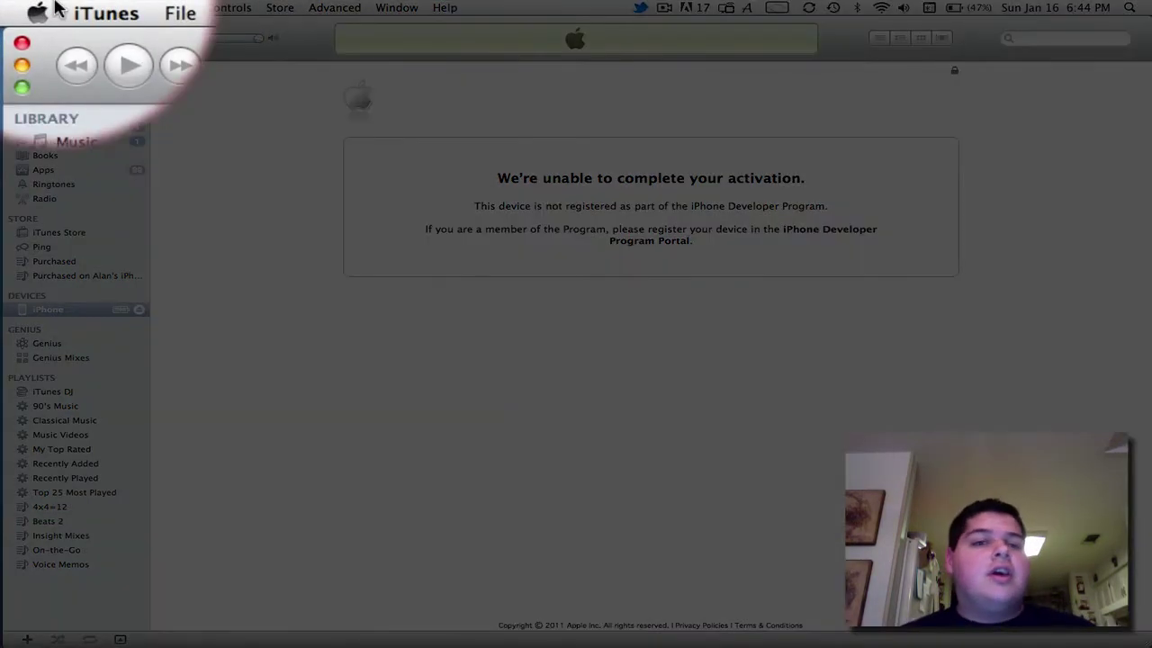
click(22, 7)
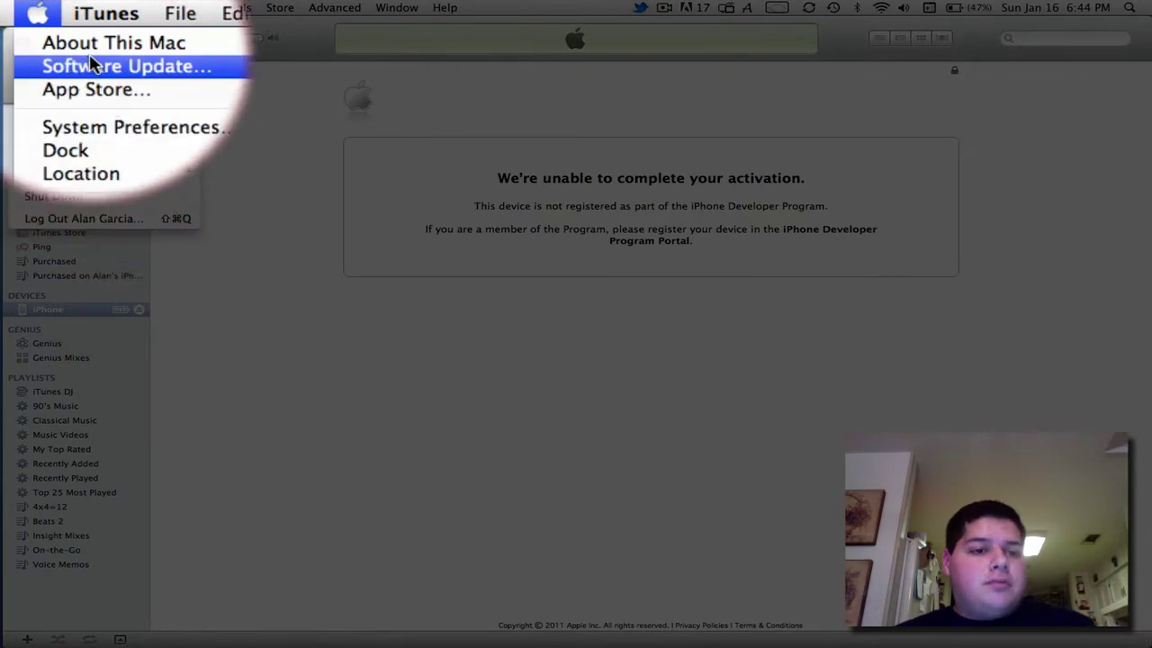
click(59, 27)
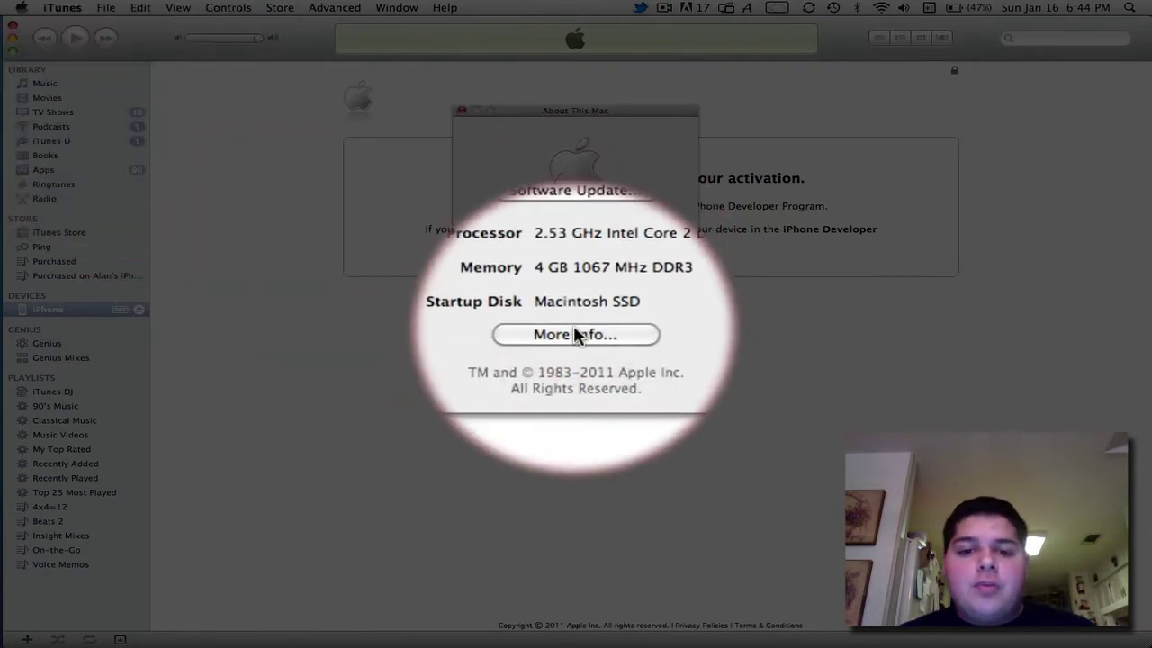
click(576, 335)
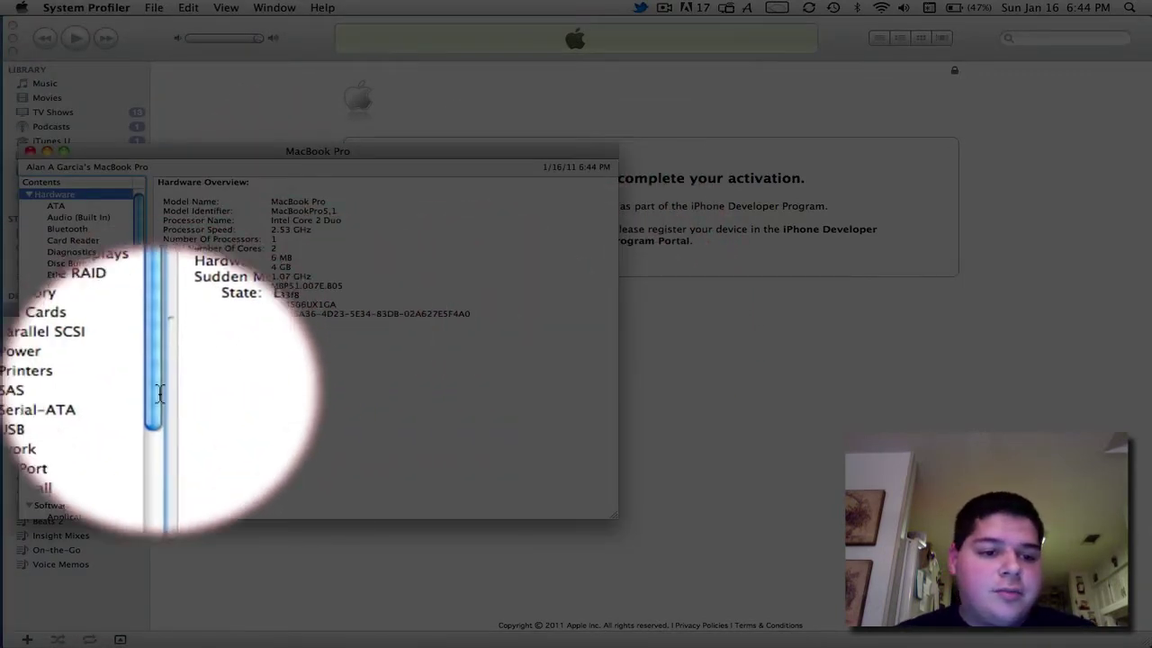
Copy the connected iPhone's serial number from the USB device tree and quit System Profiler.
click(55, 413)
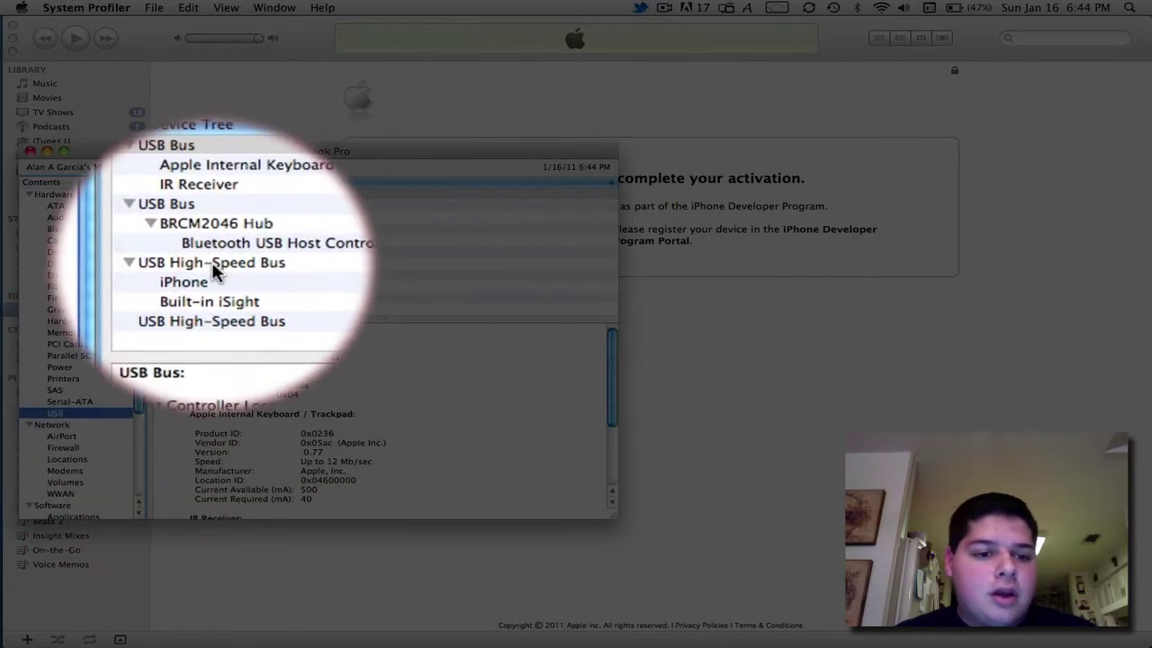
click(208, 274)
double_click(457, 376)
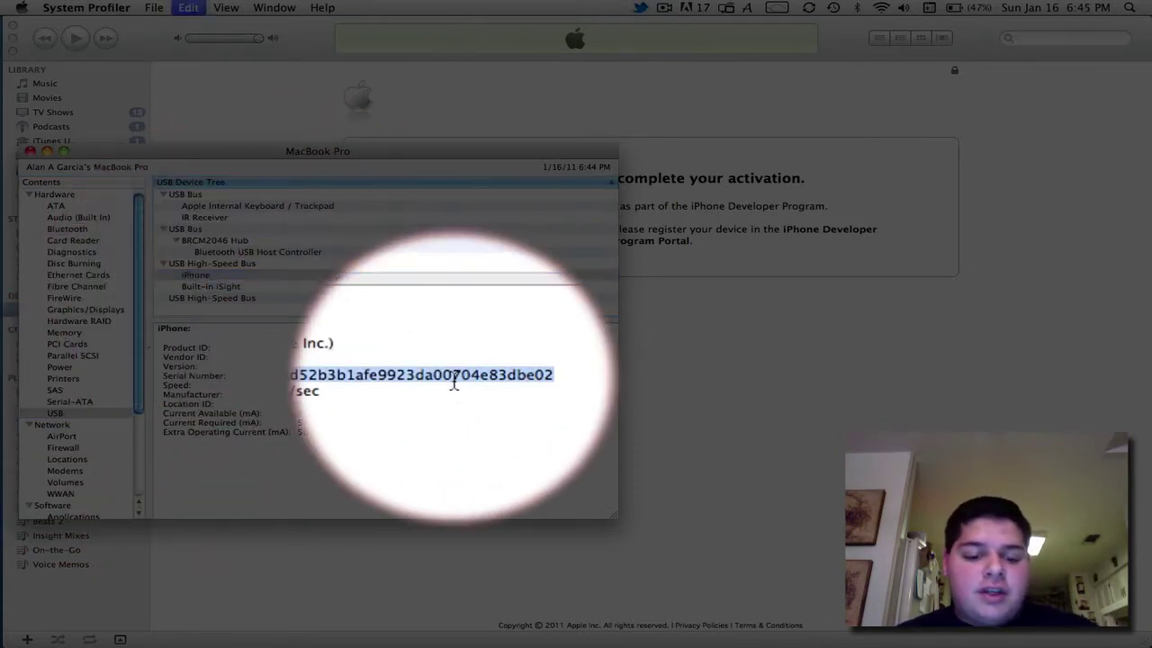
key(super+q)
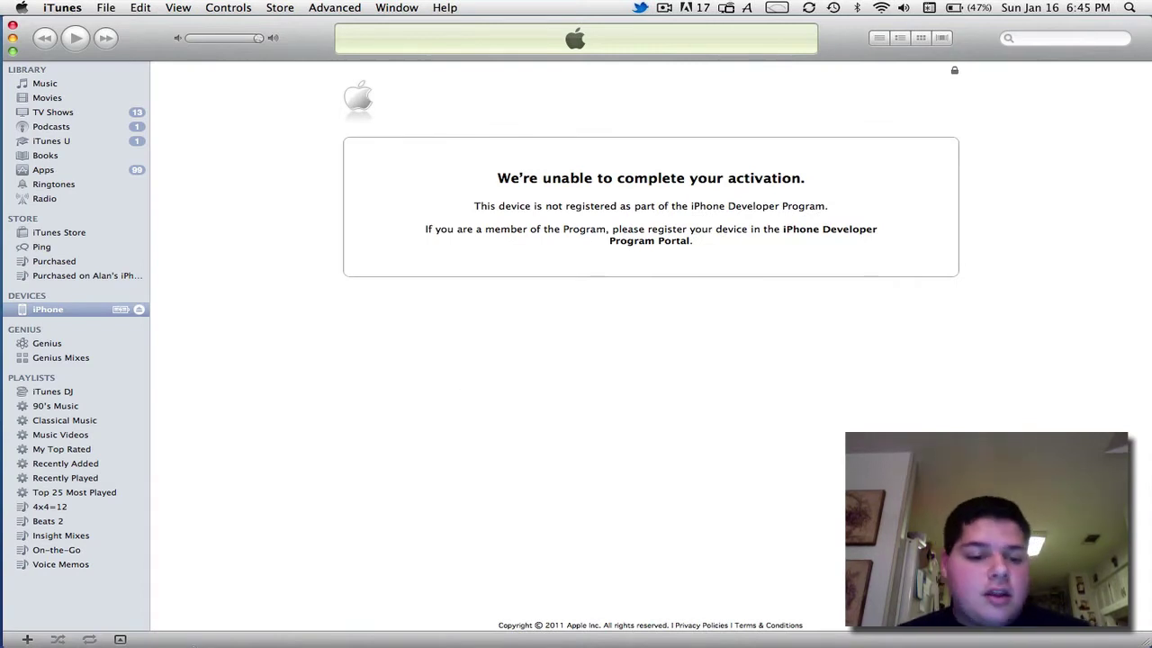
Switch to Chrome, open iosbetaactivation.com and stop the embedded iOS 4.3 Beta 1 demonstration video, closing its extra YouTube page.
click(191, 643)
text(iosbetaactivation.com)
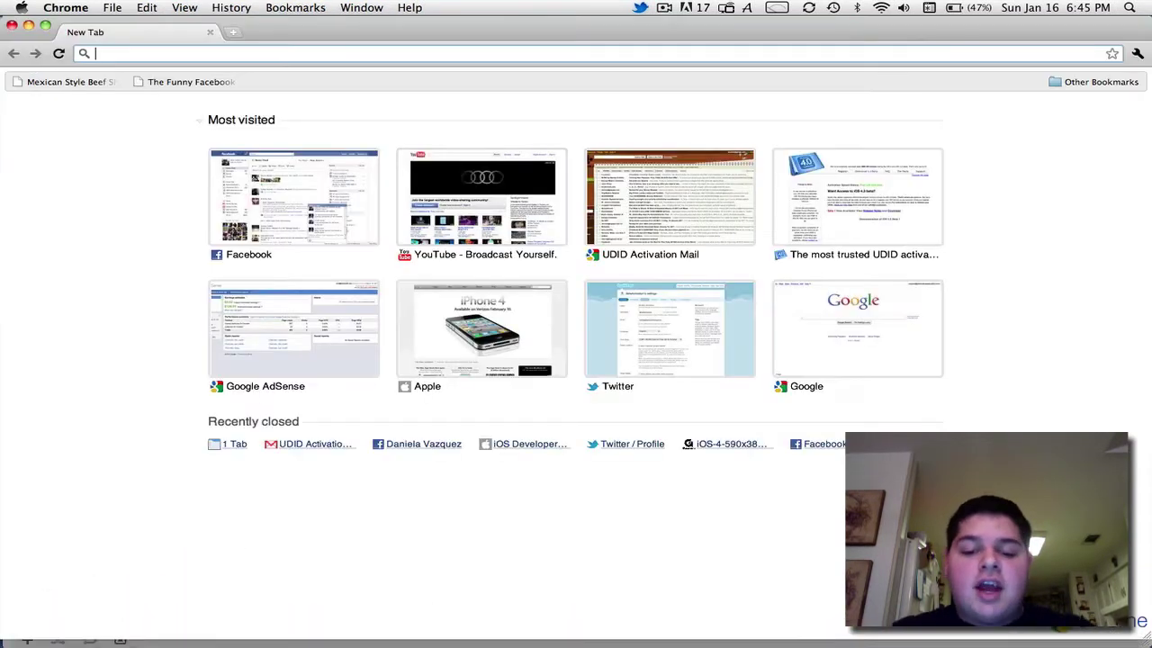
key(Return)
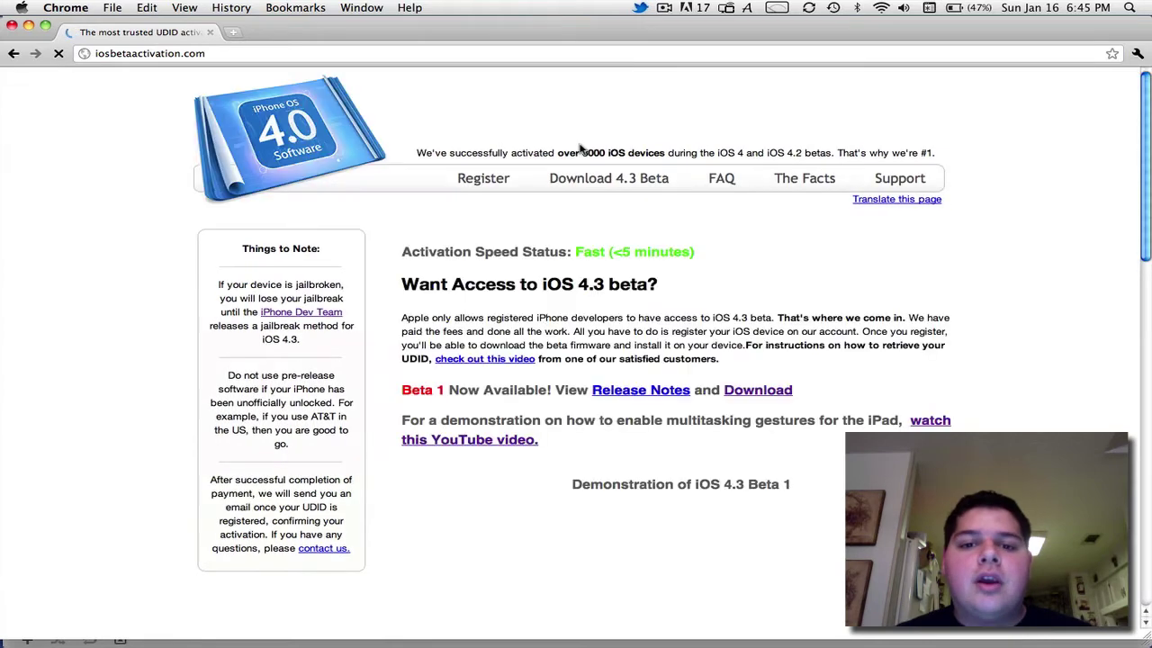
scroll(550, 429, down, 3)
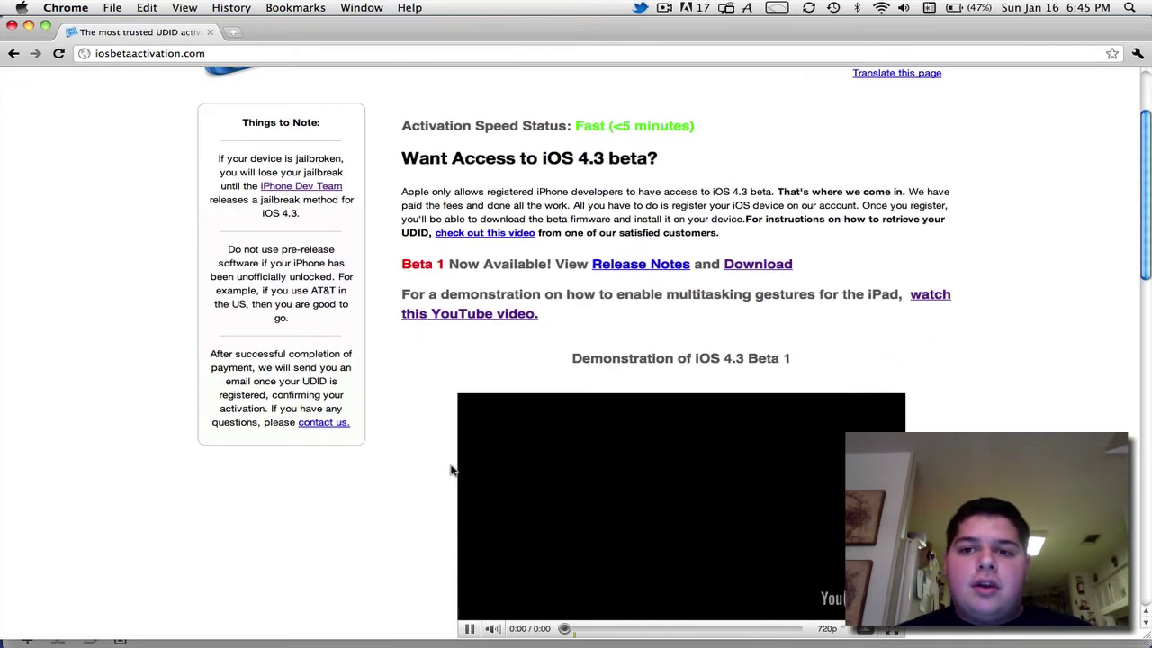
click(468, 628)
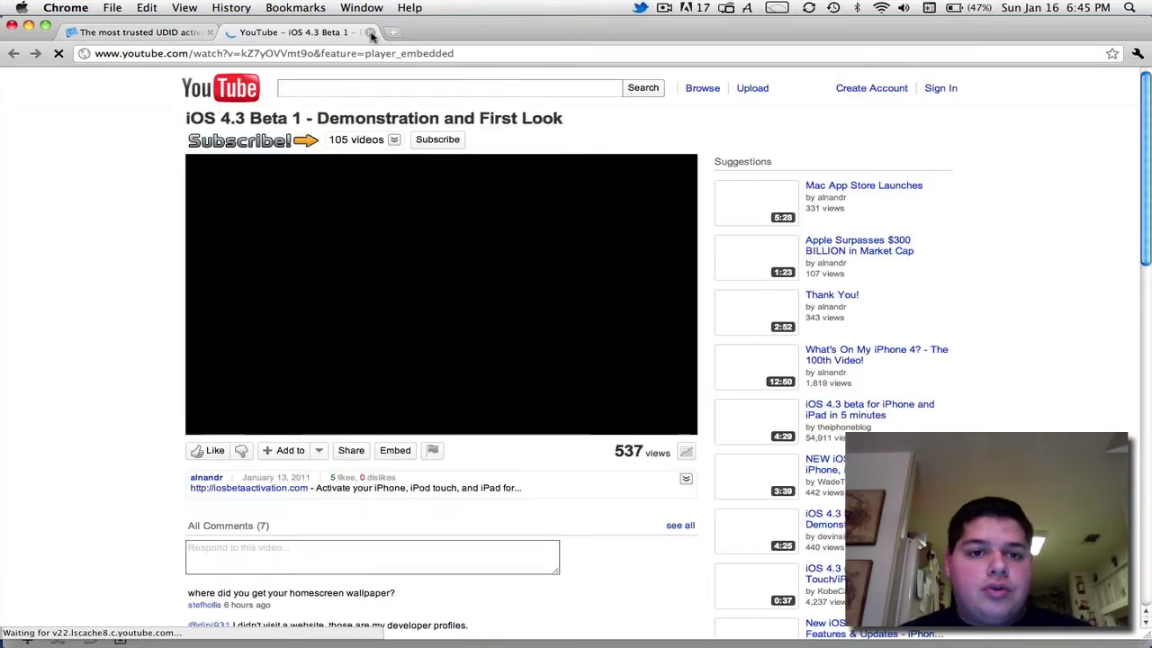
key(super+w)
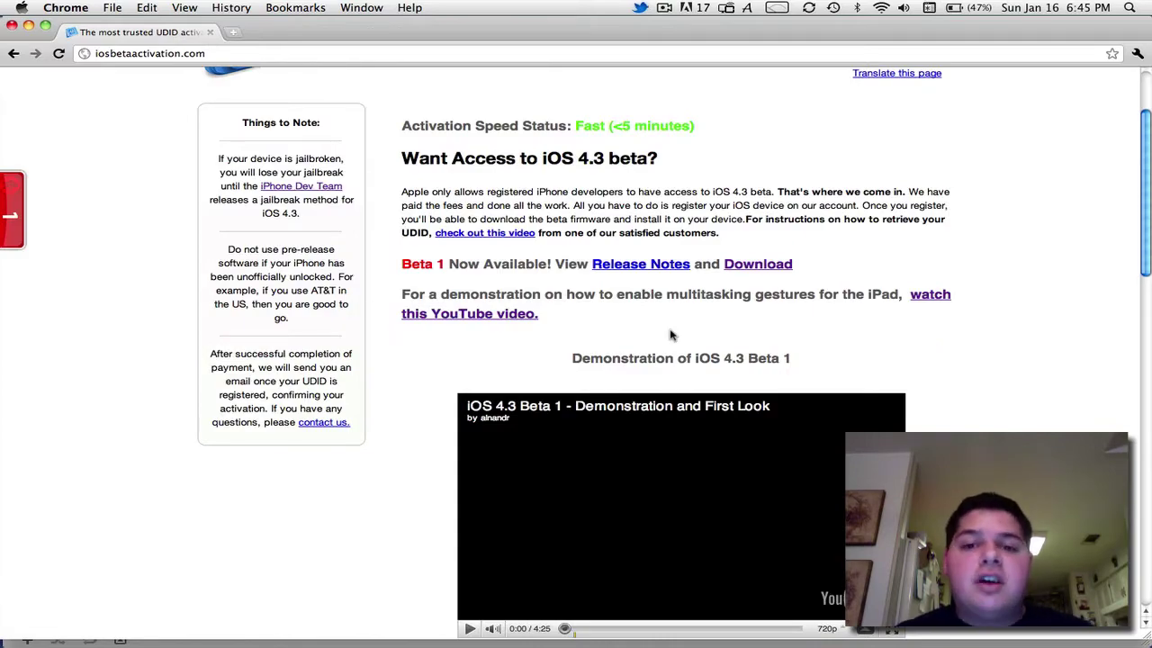
Paste the copied device identifier into the UDID field of the Google Checkout section and proceed to checkout.
scroll(669, 335, down, 15)
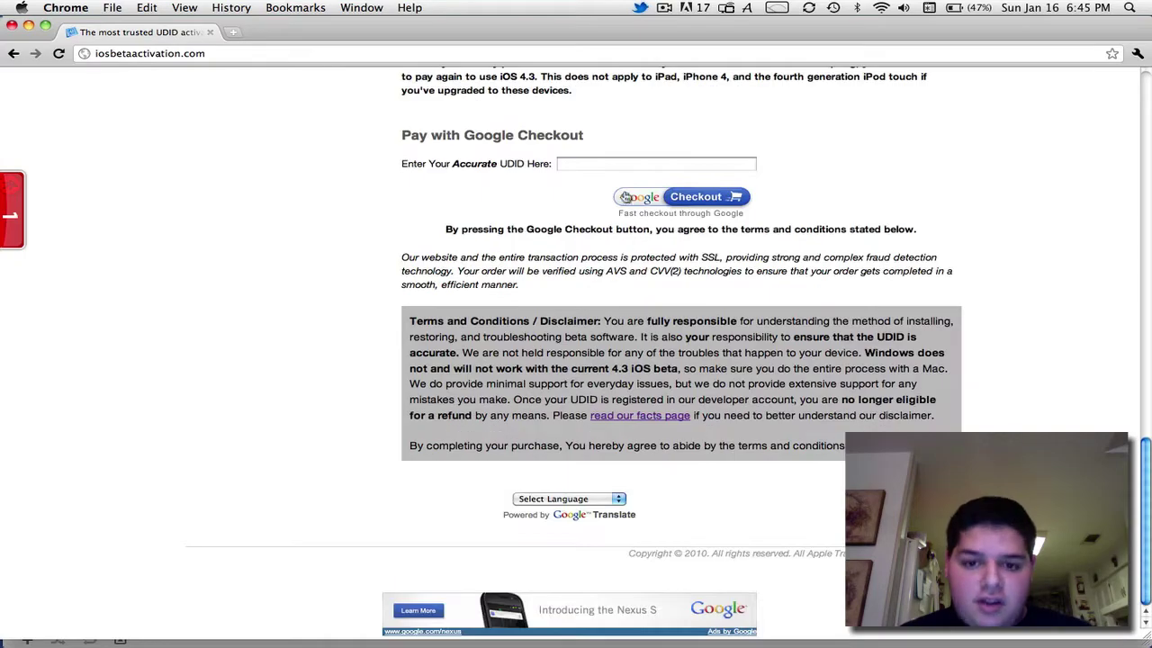
click(594, 164)
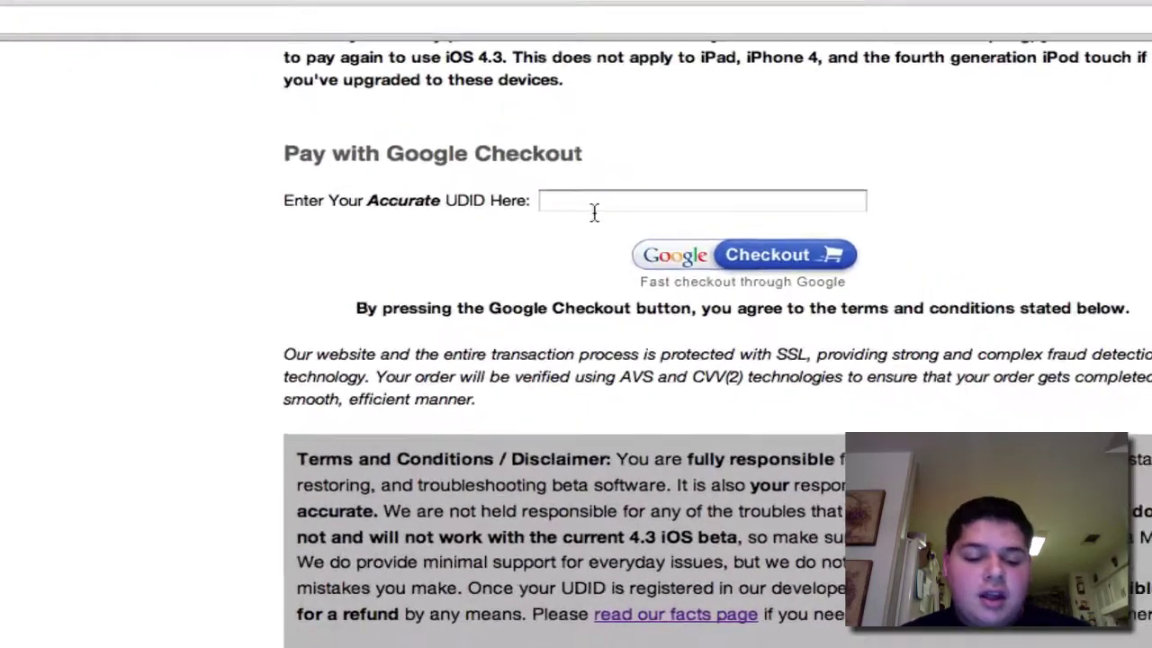
key(super+v)
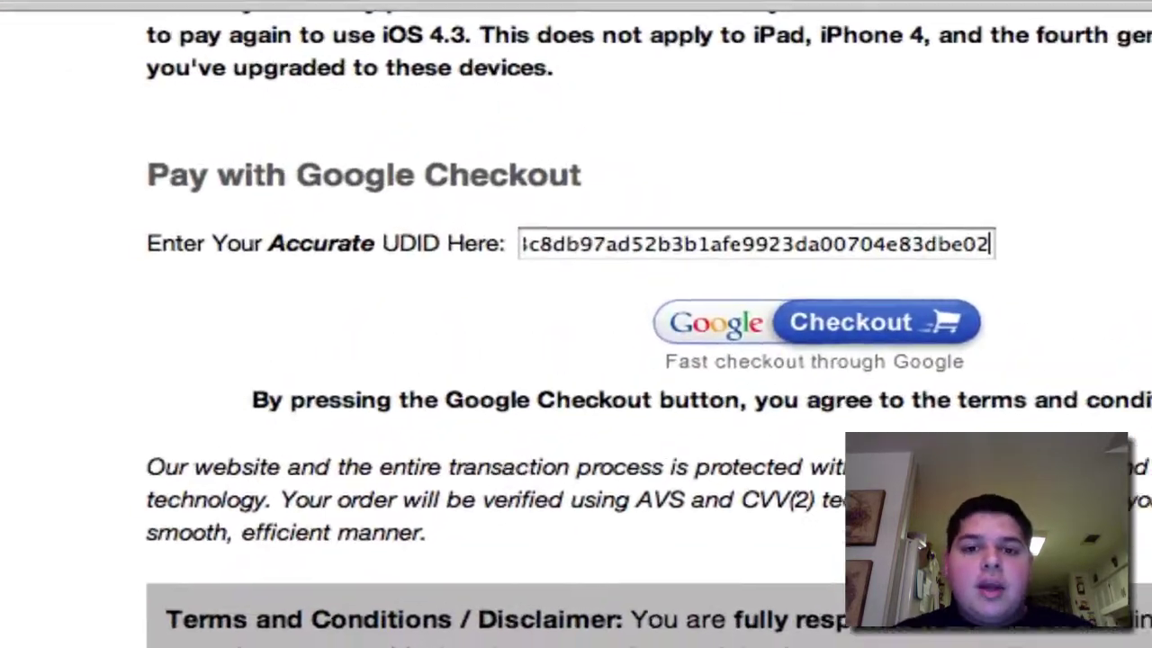
click(754, 324)
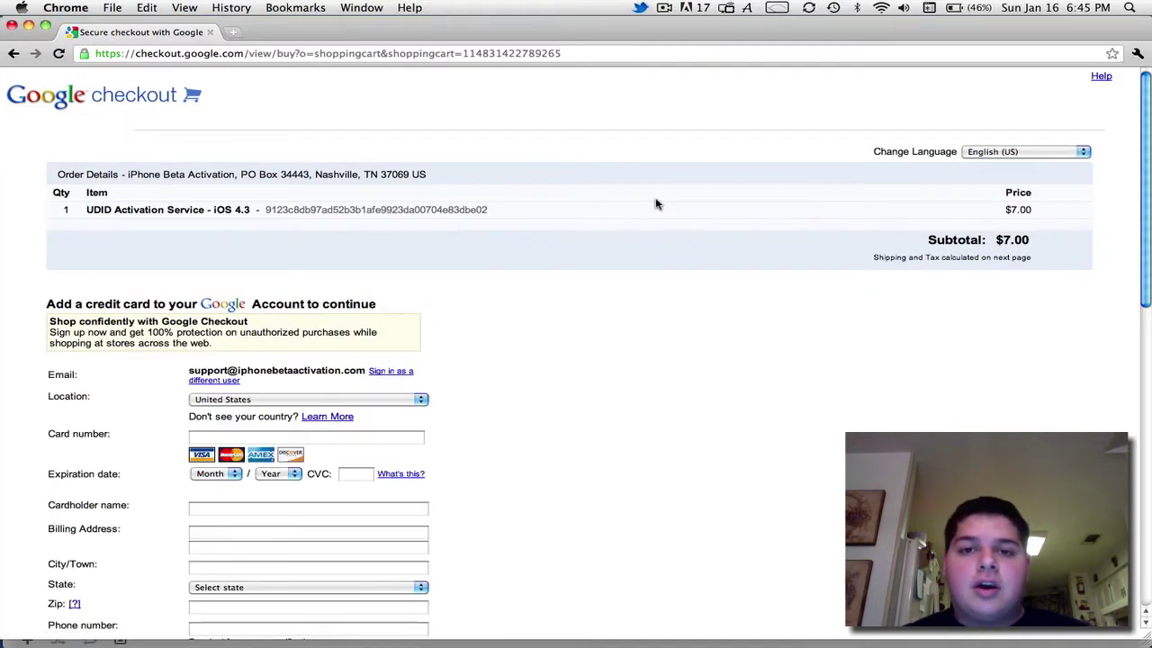
Go to the Devices page of the iOS Provisioning Portal on developer.apple.com and sign in with the prefilled Apple ID.
click(516, 54)
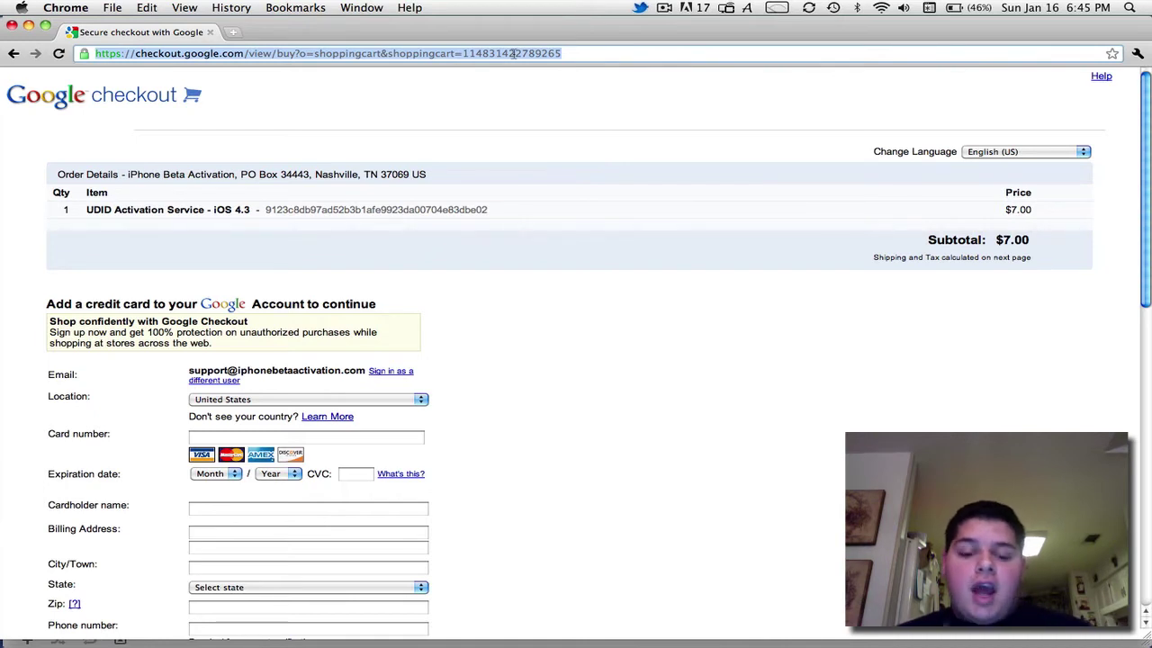
text(deve)
key(Down)
key(Down)
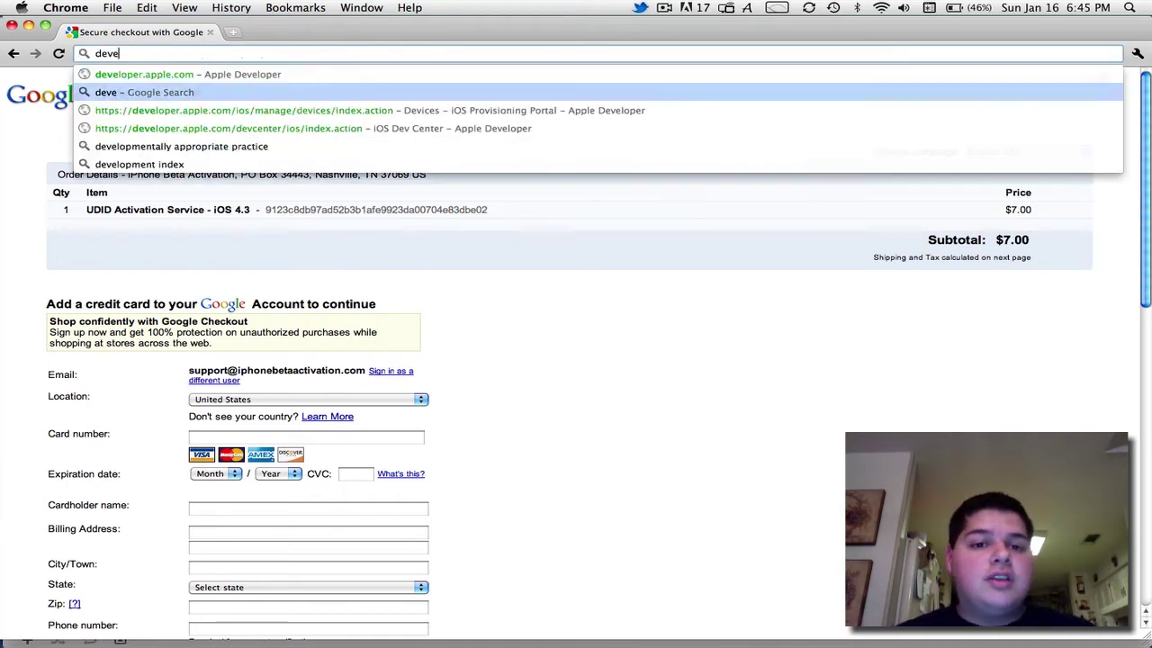
key(Return)
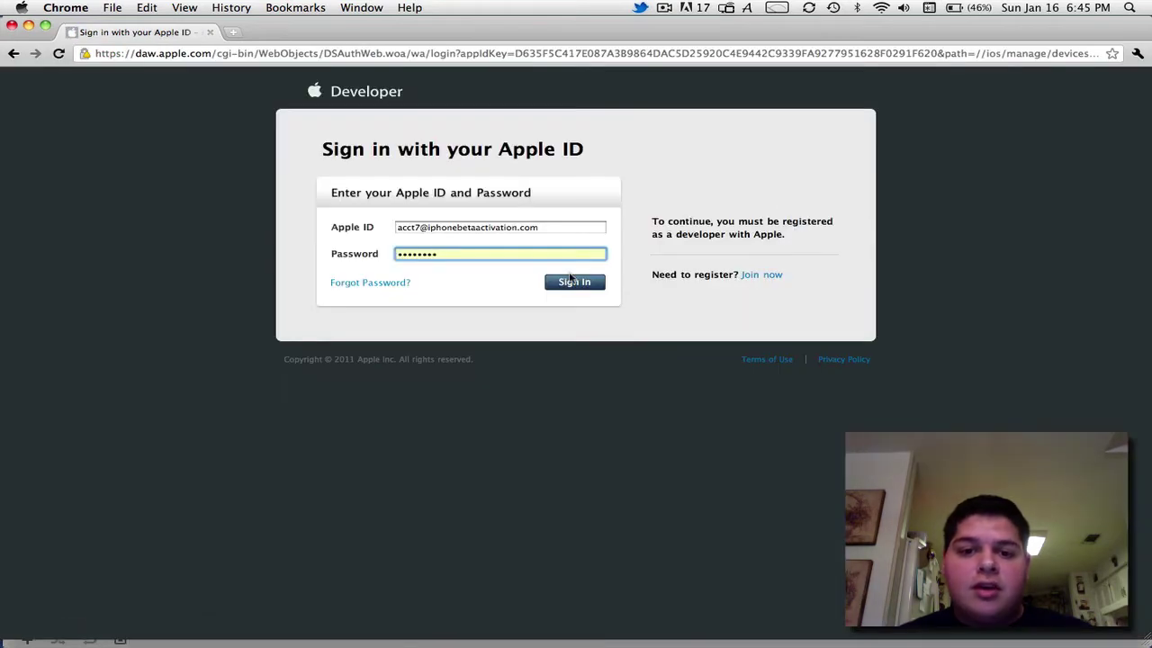
click(569, 280)
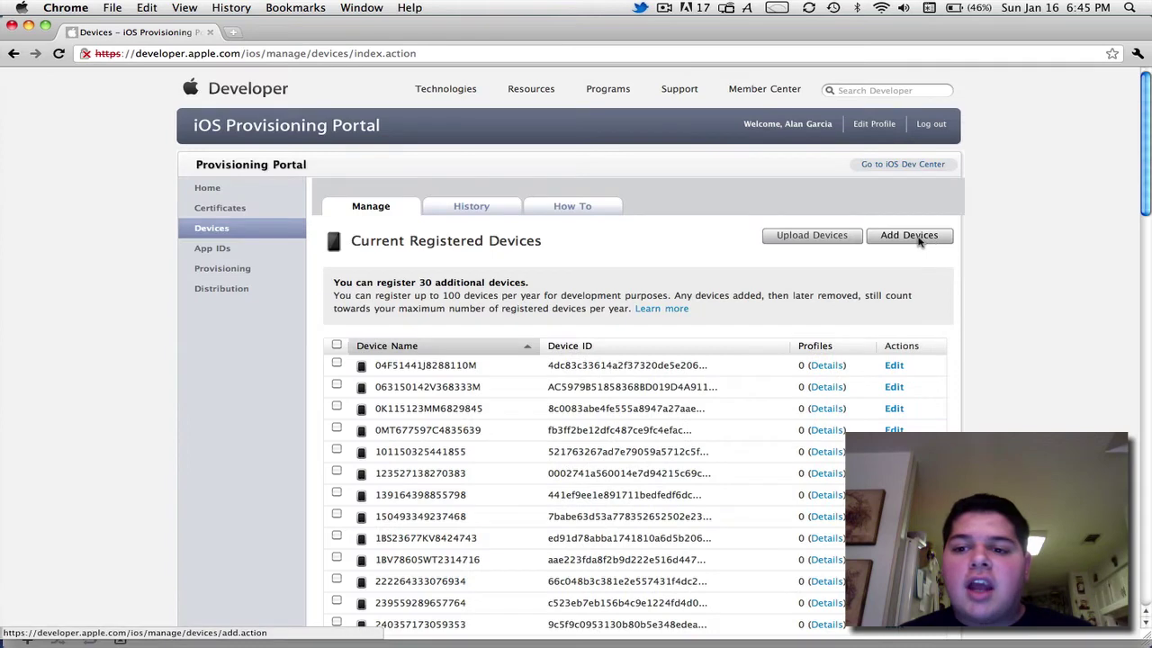
Add a new device named "My iPhone 4" with the iPhone's 40-character device ID and submit the registration.
click(919, 239)
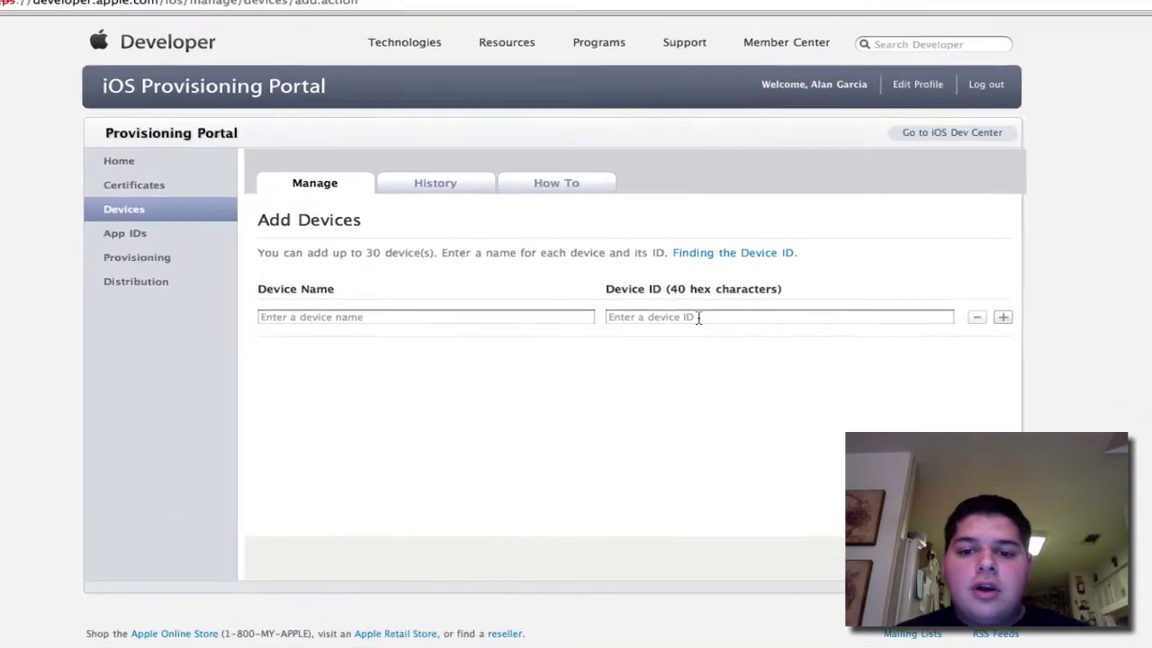
click(698, 317)
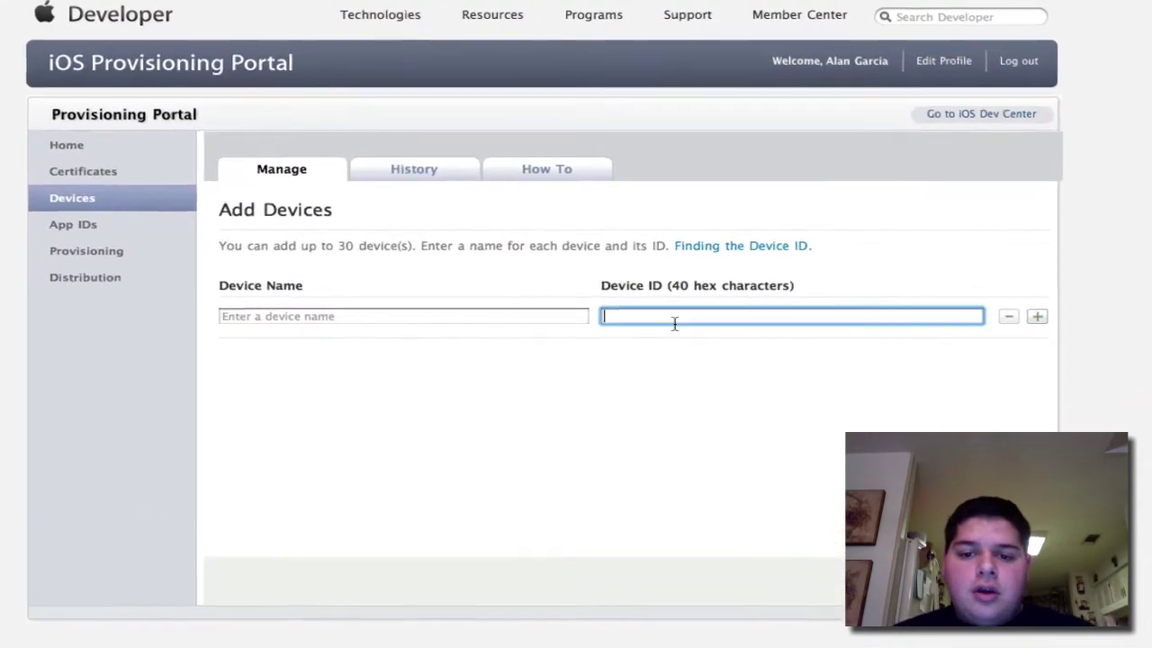
text(9123c8db97ad52b3b1afe9923da00704e83dbe02)
click(492, 317)
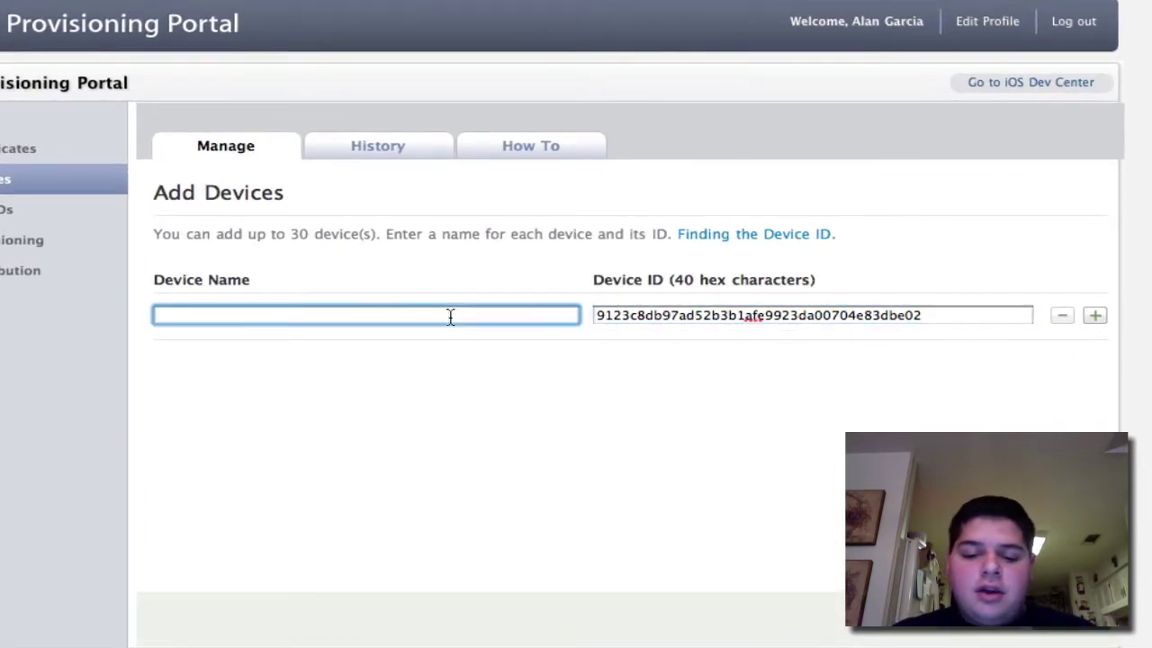
text(My iPhone 4)
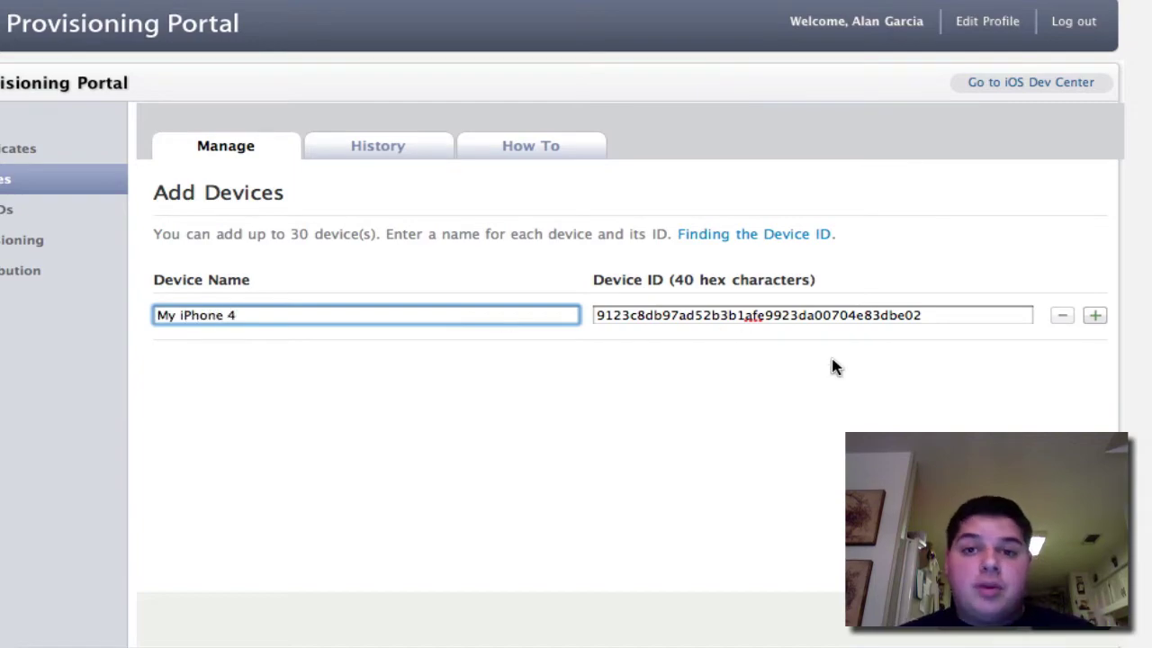
click(782, 608)
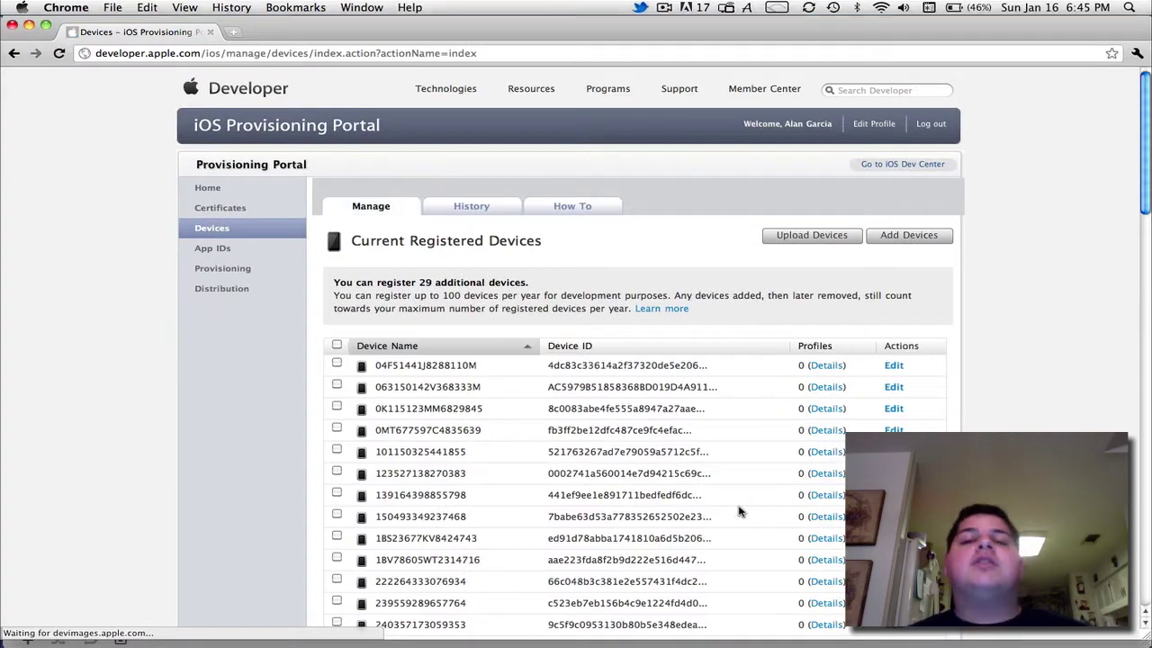
Switch back to iTunes with the iPhone's activation page.
key(F9)
click(566, 330)
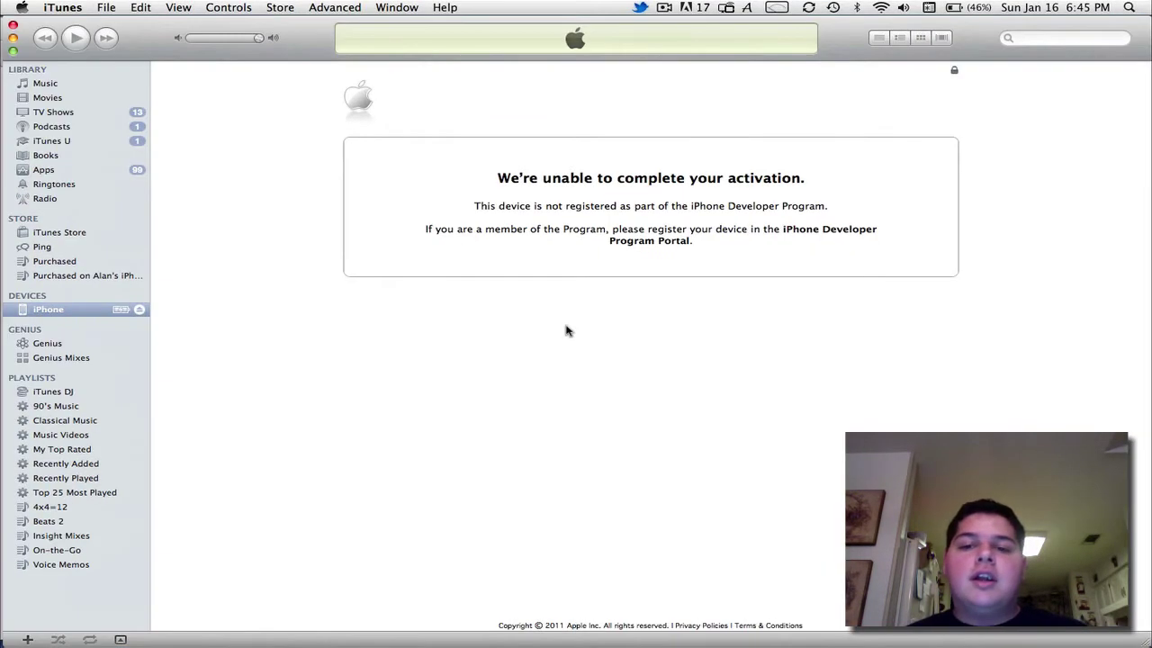